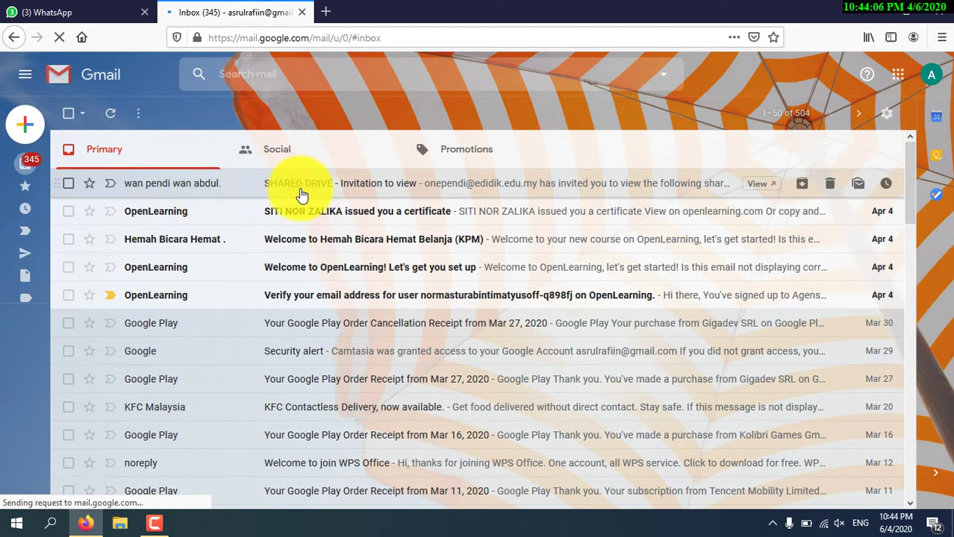
Step: Open the SHARED DRIVE folder from its invitation email and make a copy of the form "Copy of Google Form Certifyem - 4D"
left_click(379, 193)
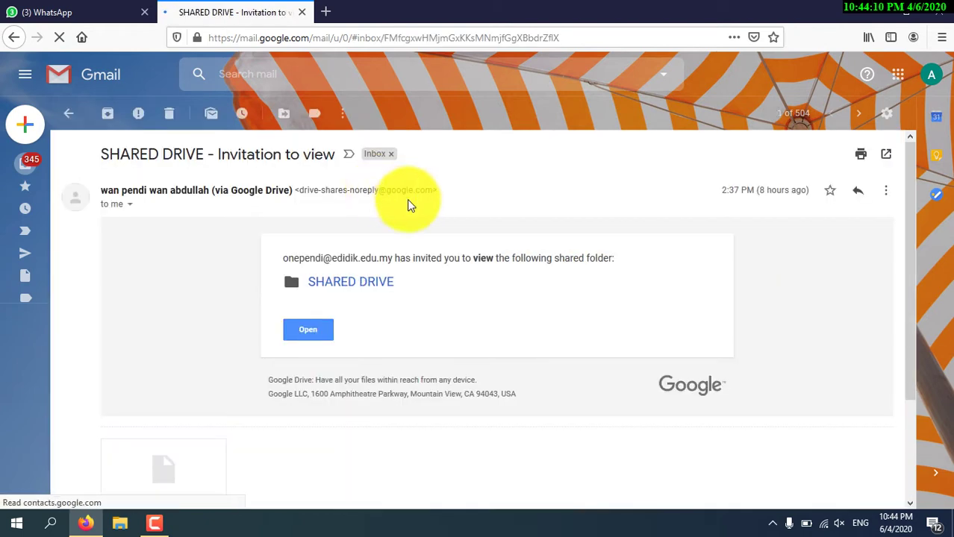
left_click(309, 330)
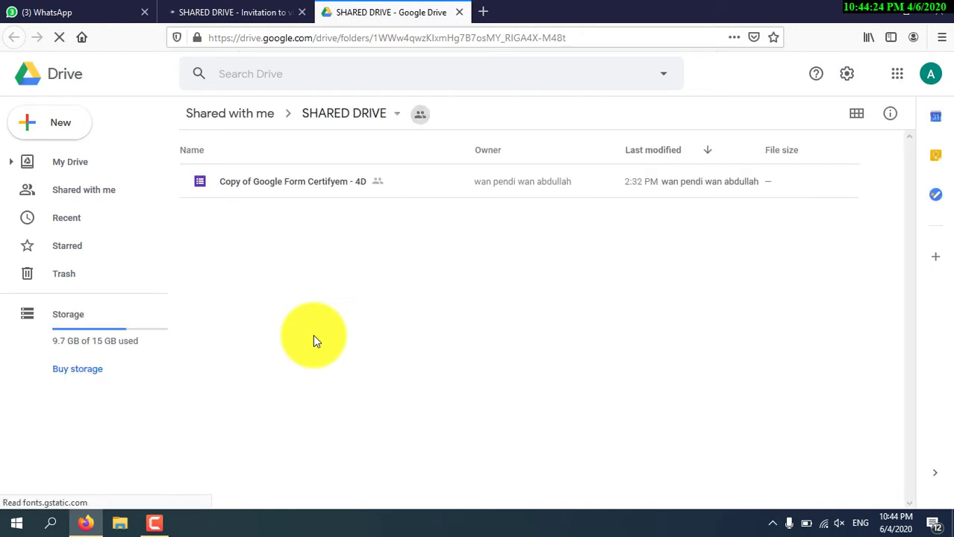
left_click(332, 189)
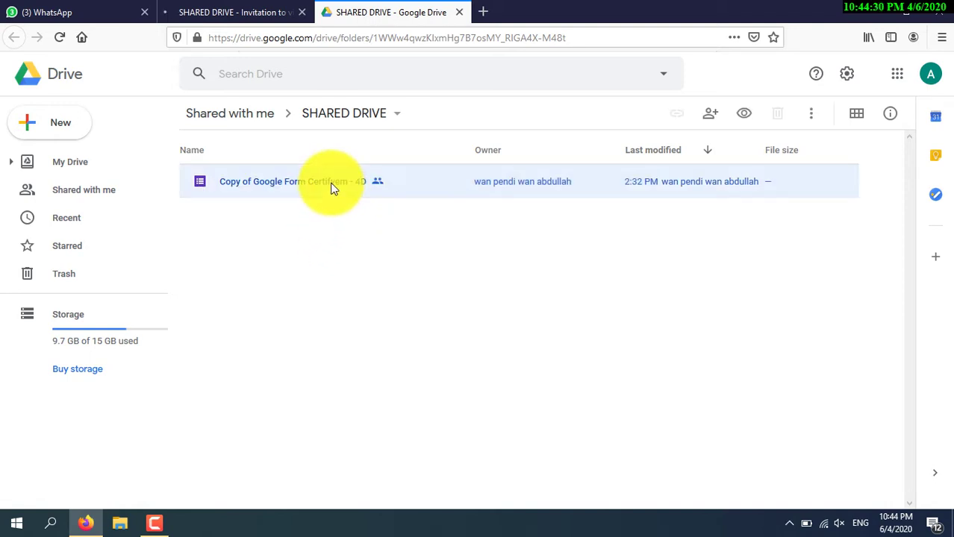
right_click(333, 189)
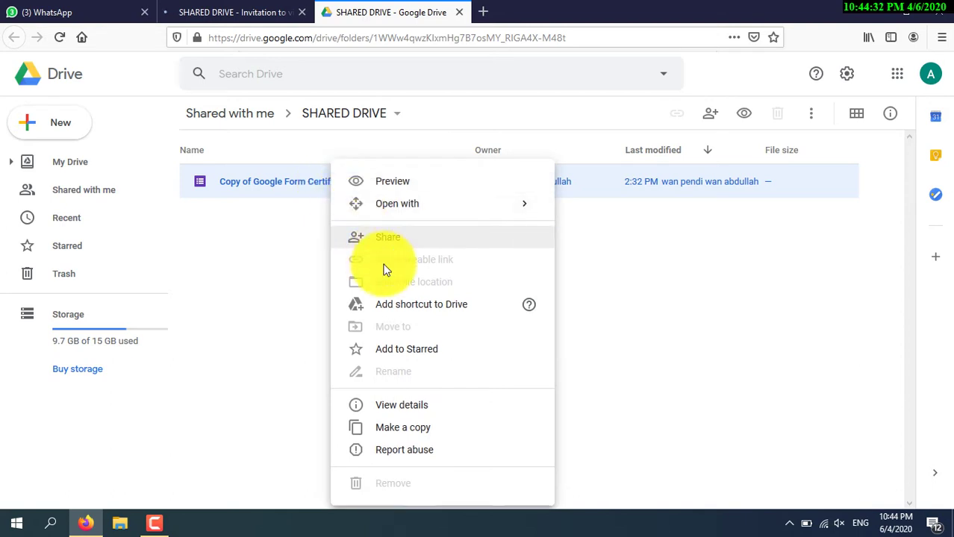
left_click(415, 431)
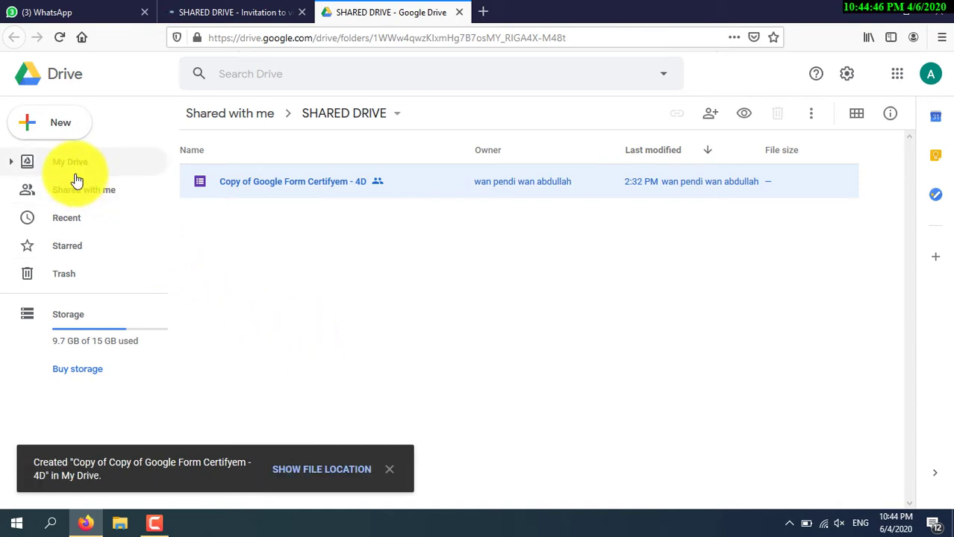
Step: Go to the copied form's location in My Drive and try to open the copy with Google Forms
left_click(326, 474)
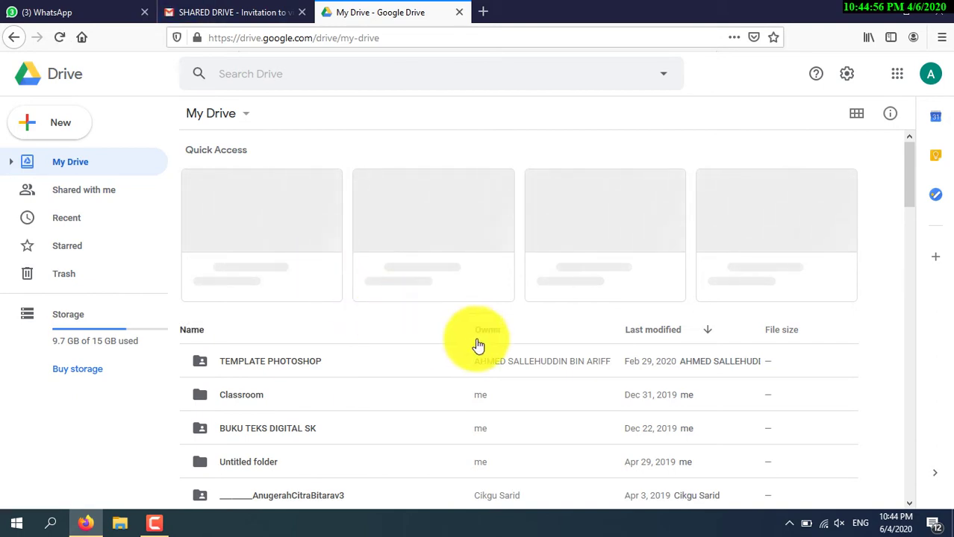
left_click(639, 335)
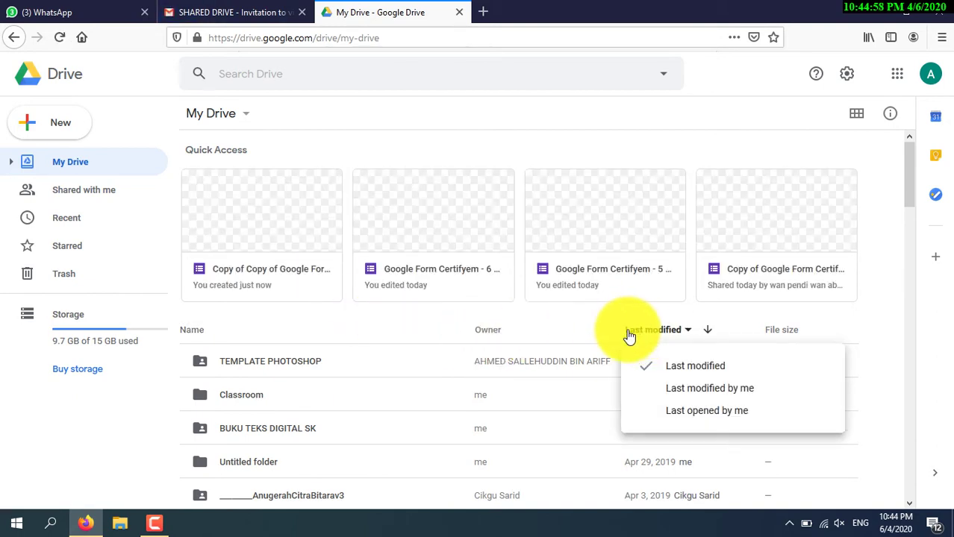
left_click(263, 216)
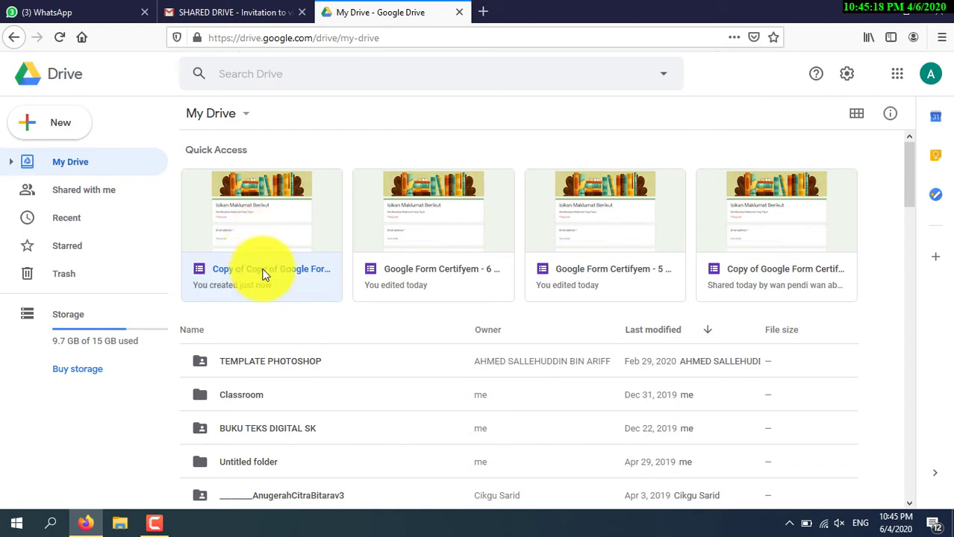
right_click(261, 227)
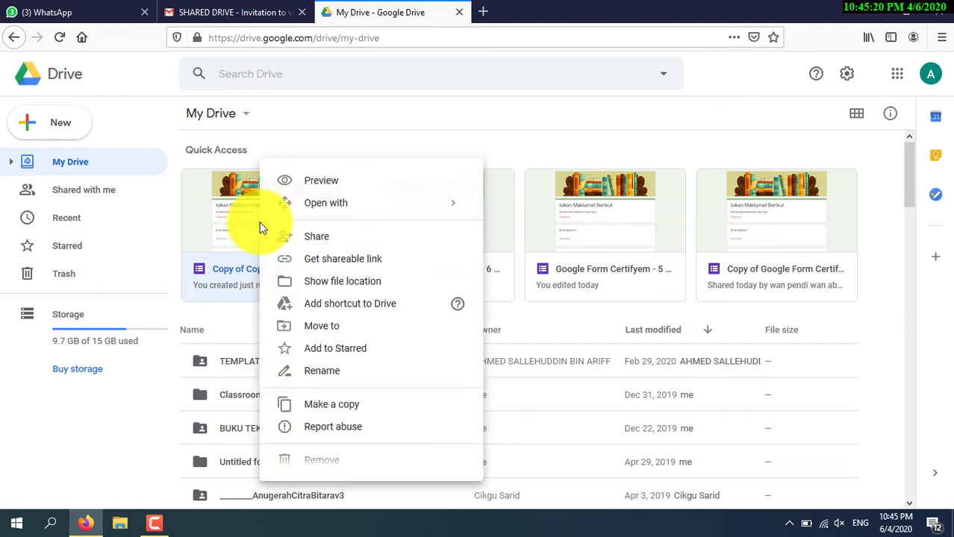
mouse_move(340, 204)
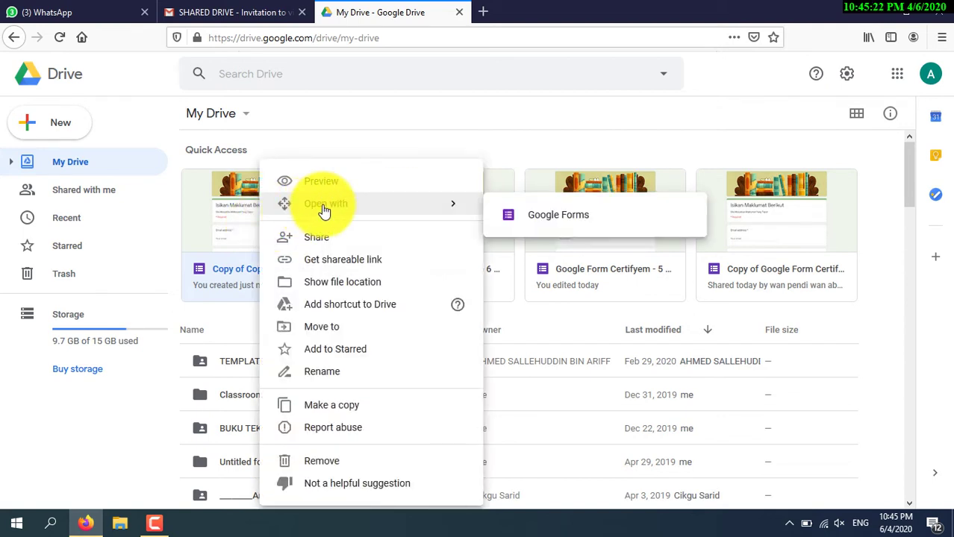
left_click(545, 215)
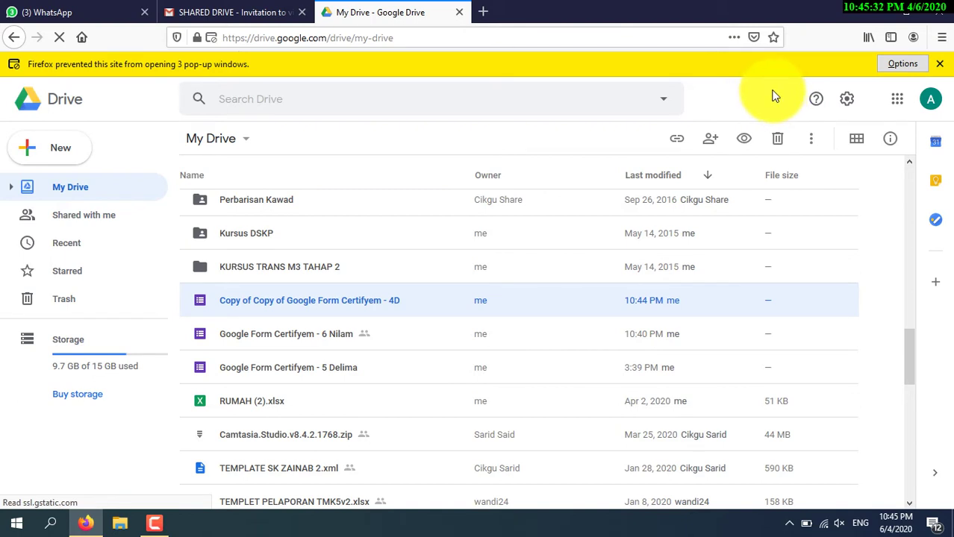
Step: Allow pop-ups for drive.google.com and close two of the blank tabs that open
left_click(892, 68)
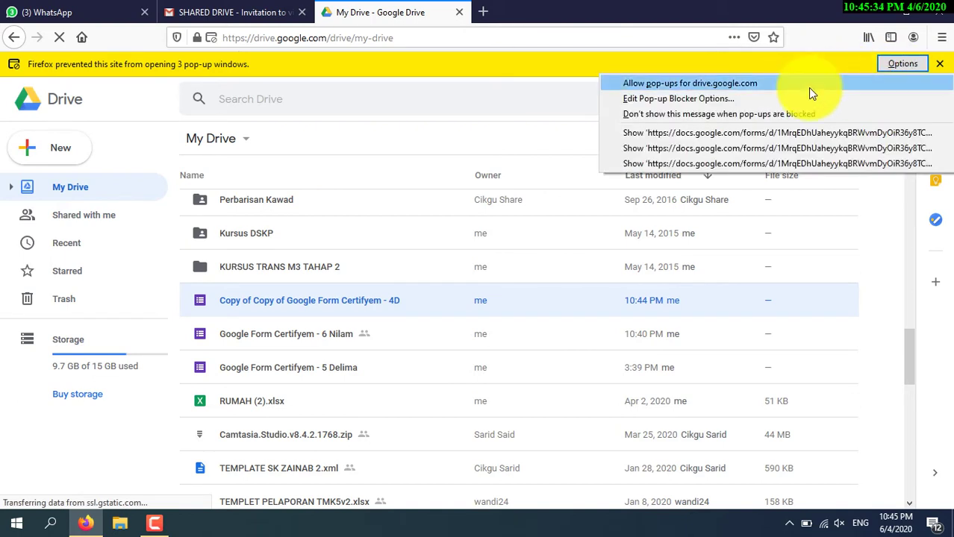
left_click(764, 83)
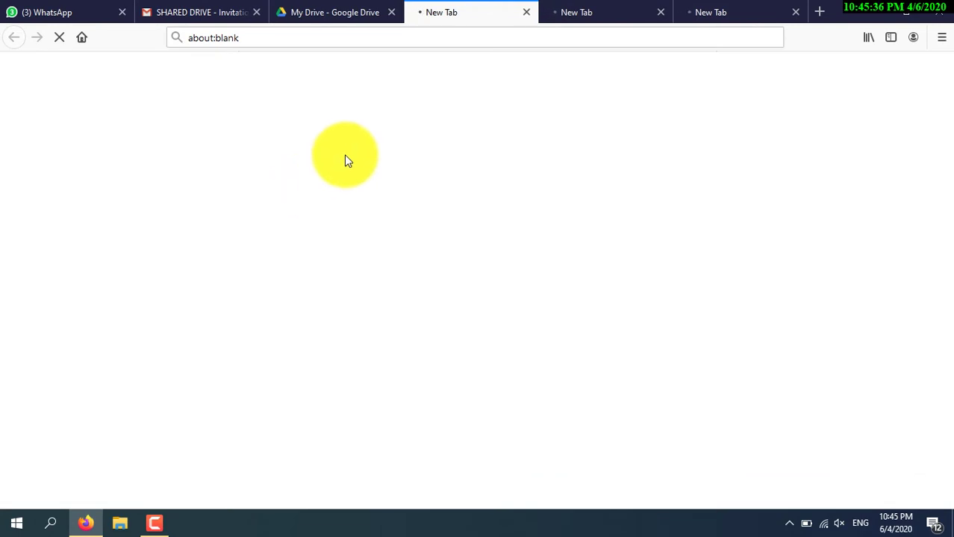
left_click(659, 13)
left_click(662, 13)
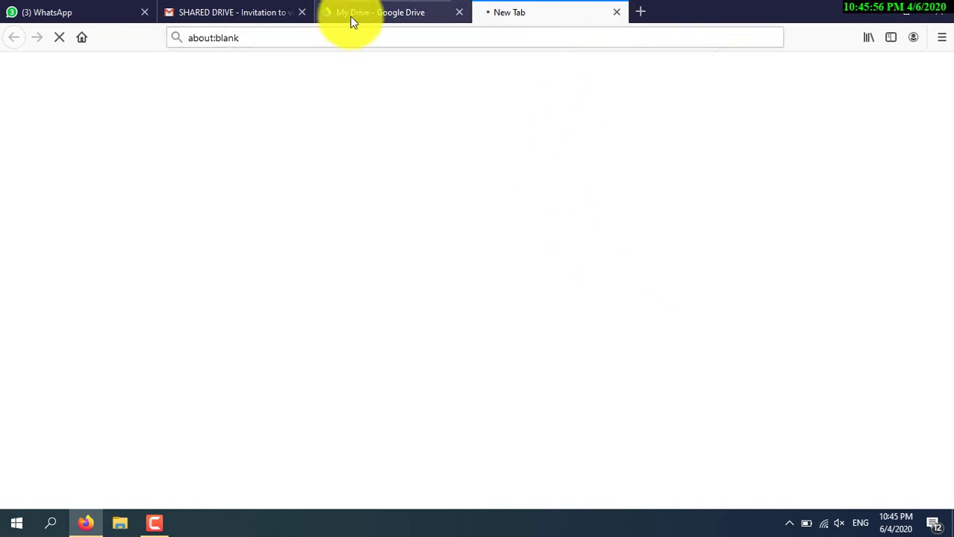
Step: Open "Copy of Copy of Google Form Certifyem - 4D" from My Drive for editing and close the leftover blank tab
left_click(373, 13)
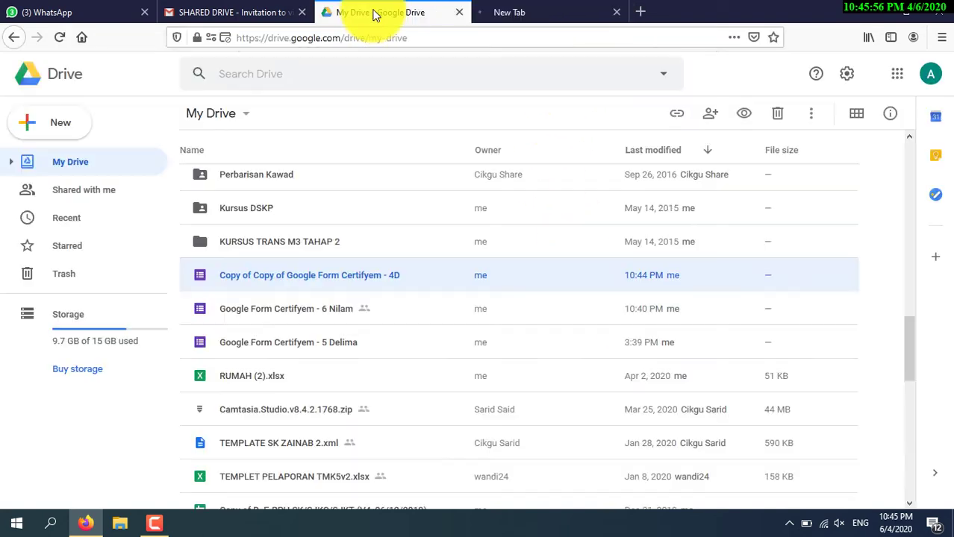
double_click(337, 282)
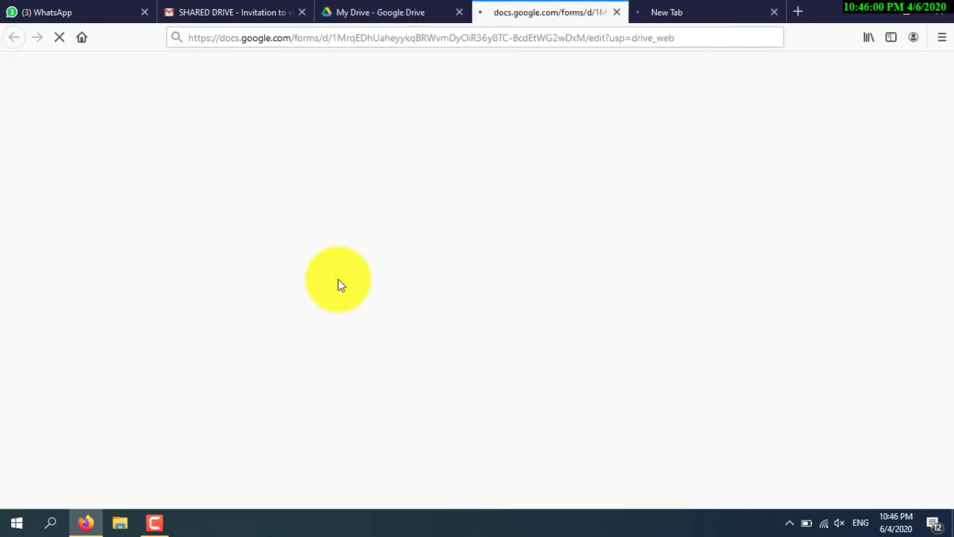
left_click(774, 12)
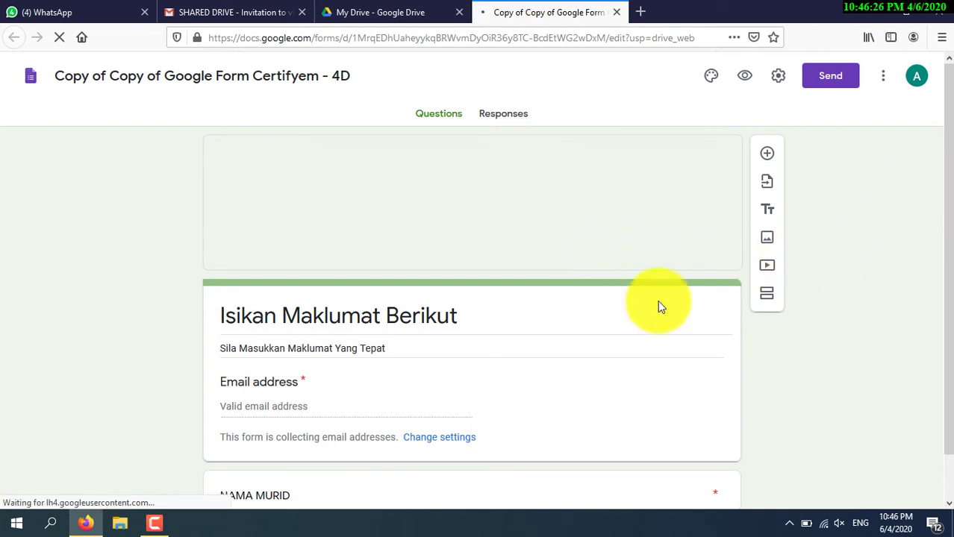
Step: Examine the form's title, student detail fields and section 2 questions through question 20, closing the AppSheet add-on window along the way
left_click(481, 314)
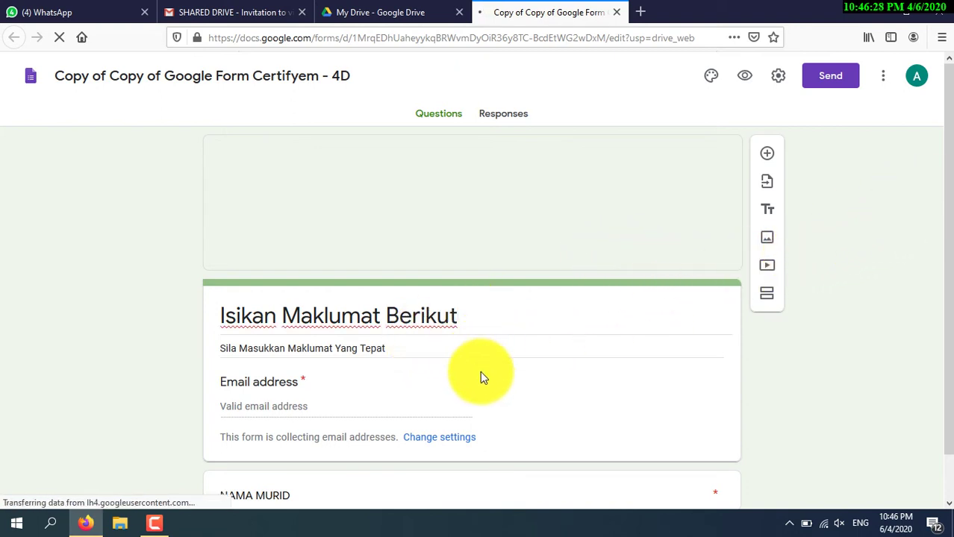
scroll(482, 374, "down", 2)
scroll(482, 374, "down", 5)
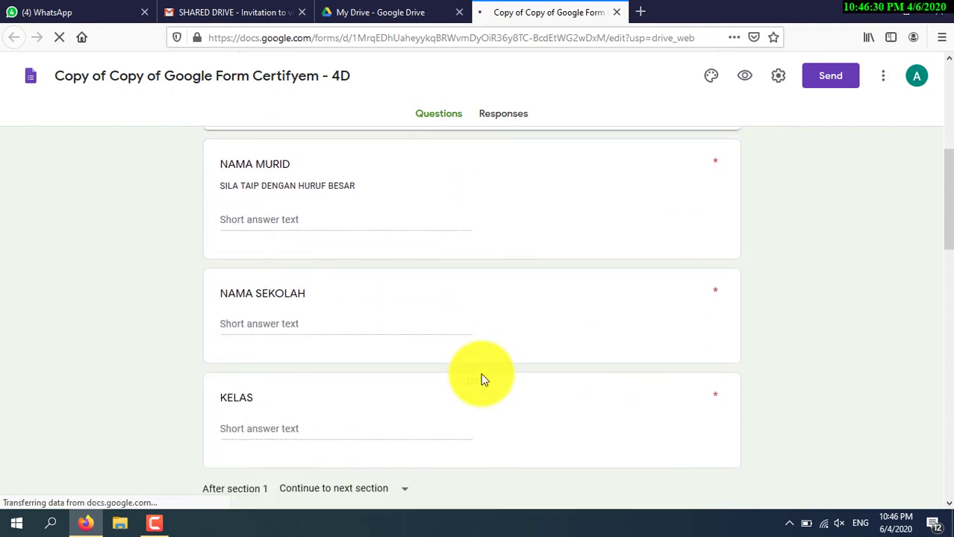
scroll(481, 373, "down", 2)
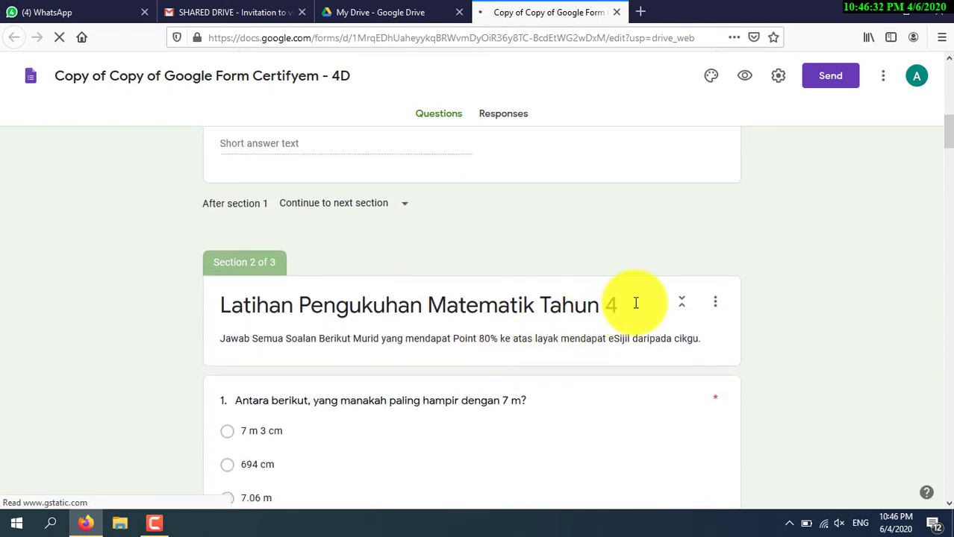
left_click(618, 304)
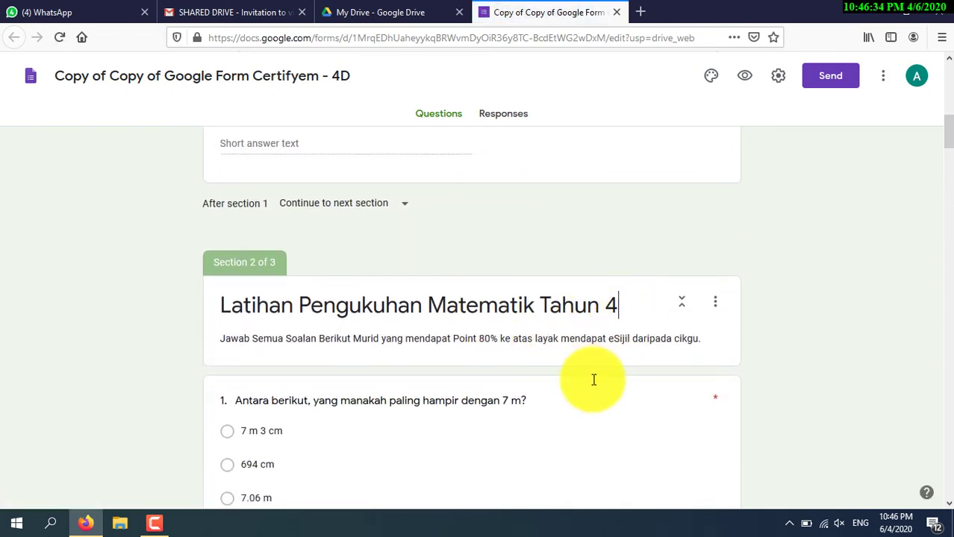
scroll(818, 303, "down", 2)
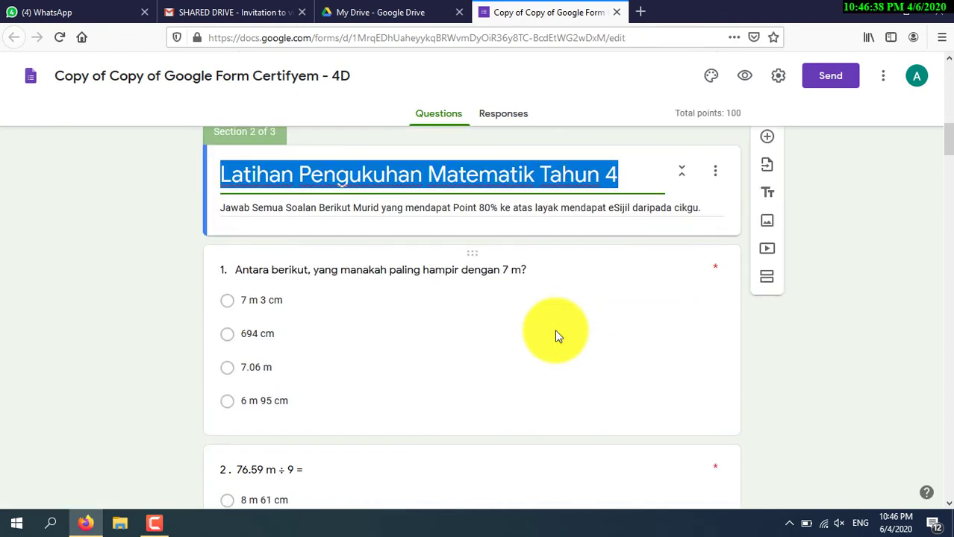
scroll(555, 331, "down", 3)
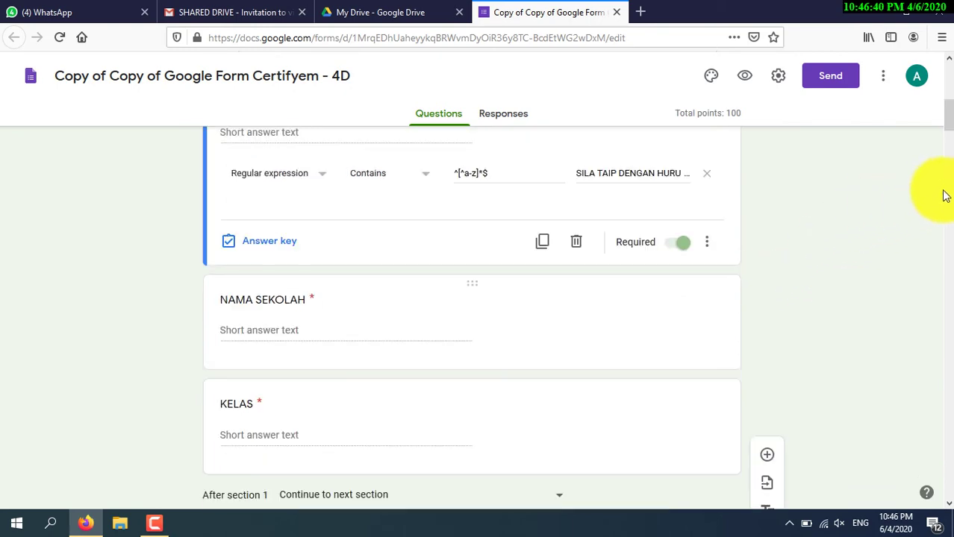
left_click_drag(949, 153, 931, 428)
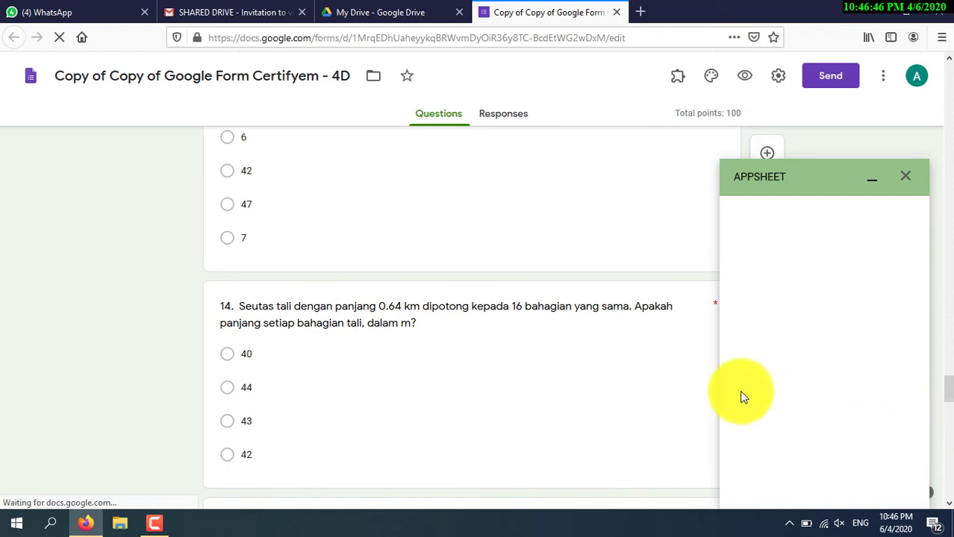
scroll(739, 387, "down", 10)
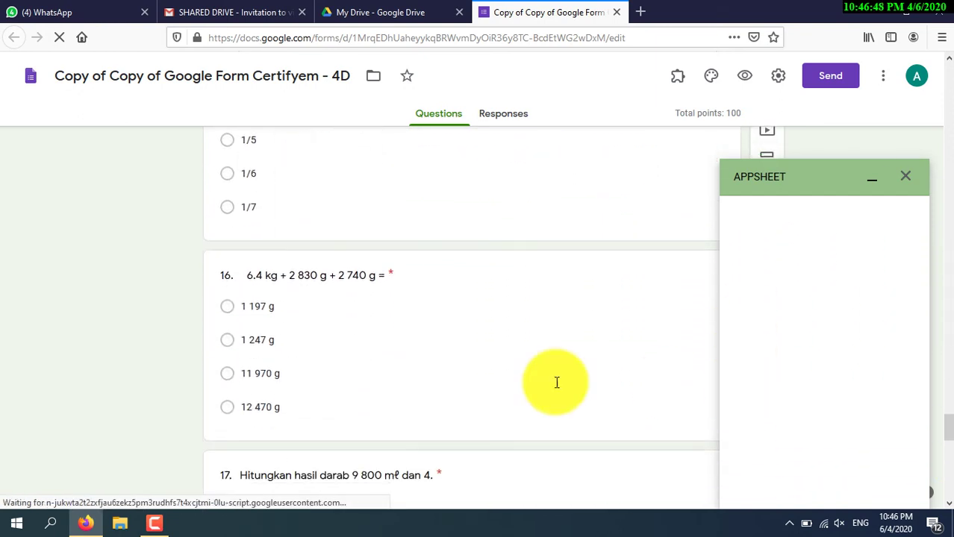
scroll(480, 382, "down", 7)
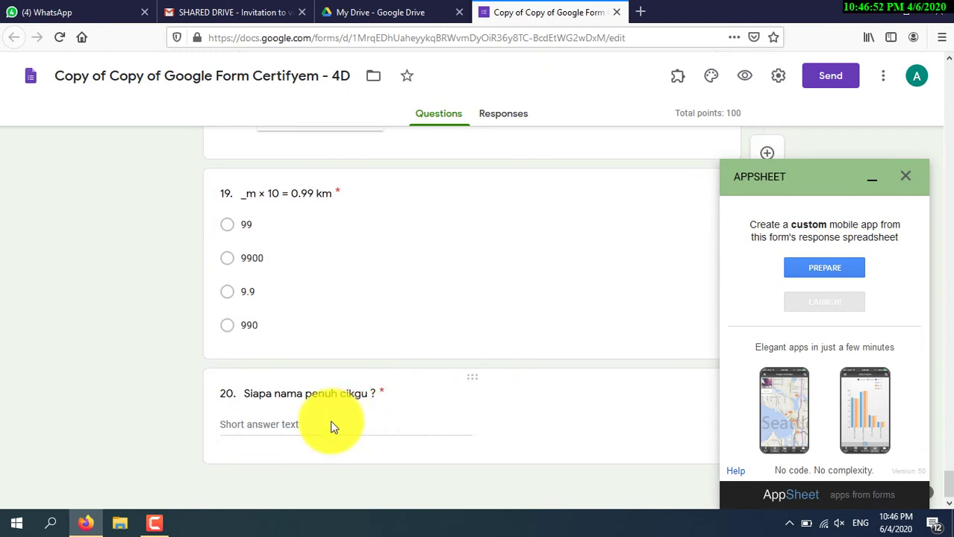
left_click(903, 179)
scroll(420, 391, "down", 3)
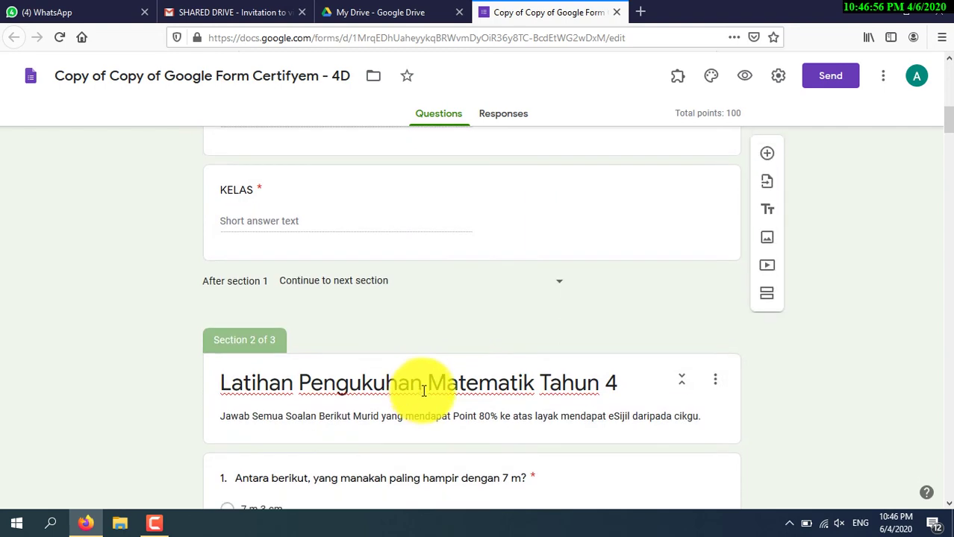
left_click_drag(945, 131, 910, 483)
scroll(908, 479, "down", 5)
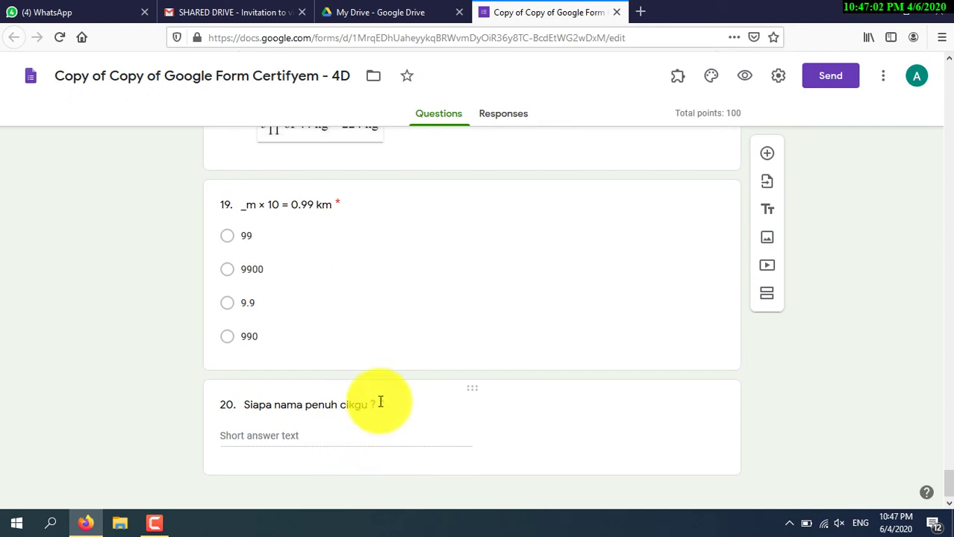
Step: Open the answer key of question 20, "Siapa nama penuh cikgu ?", and replace the first correct answer with "mawwar"
left_click(340, 401)
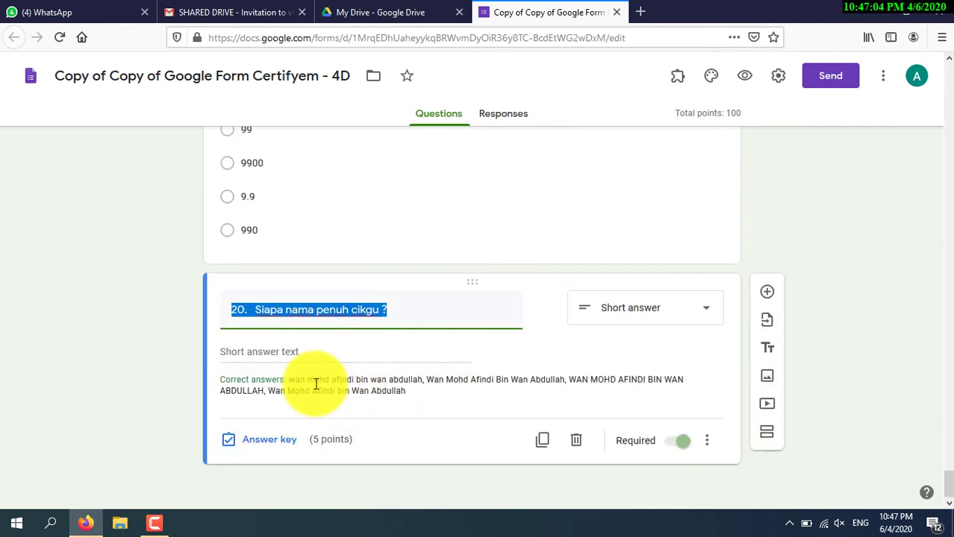
left_click(372, 390)
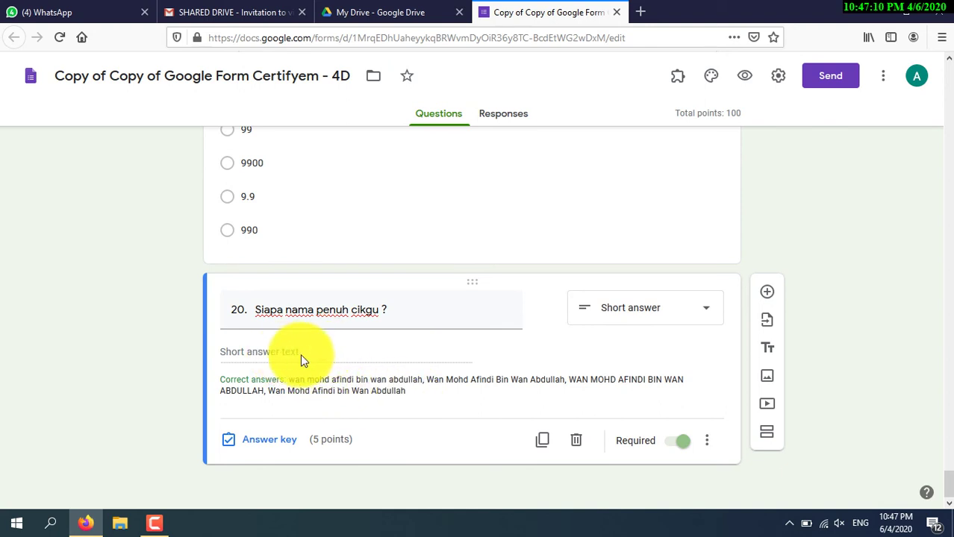
left_click(272, 442)
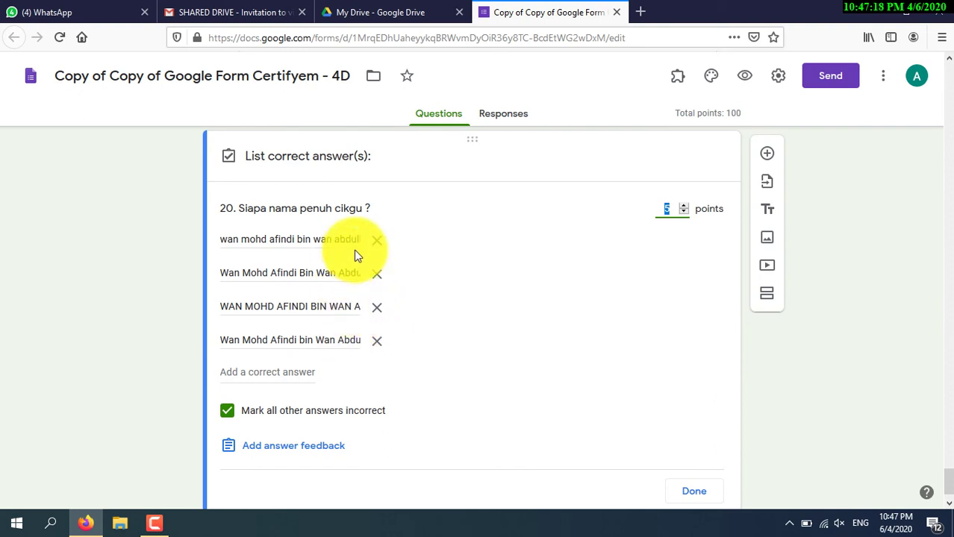
left_click(227, 243)
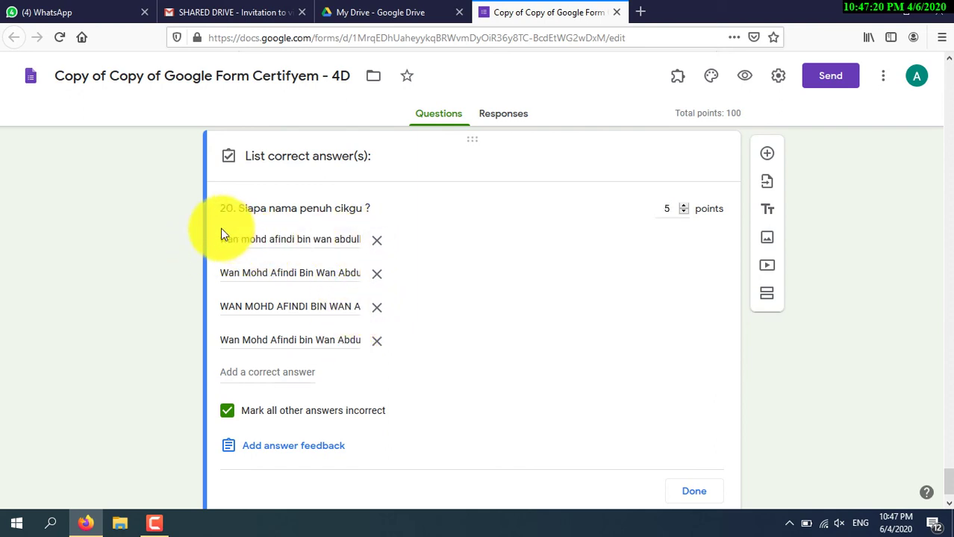
left_click_drag(221, 239, 335, 242)
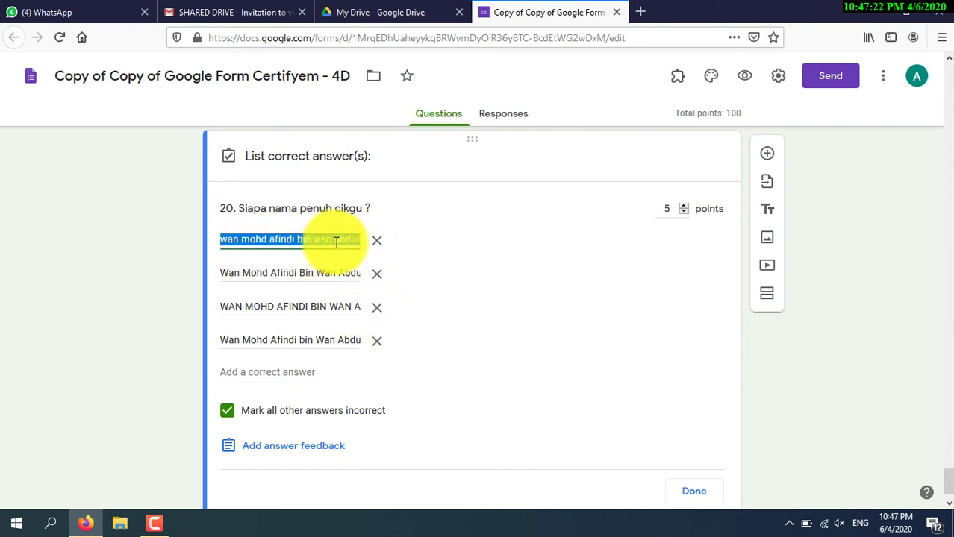
type("ma")
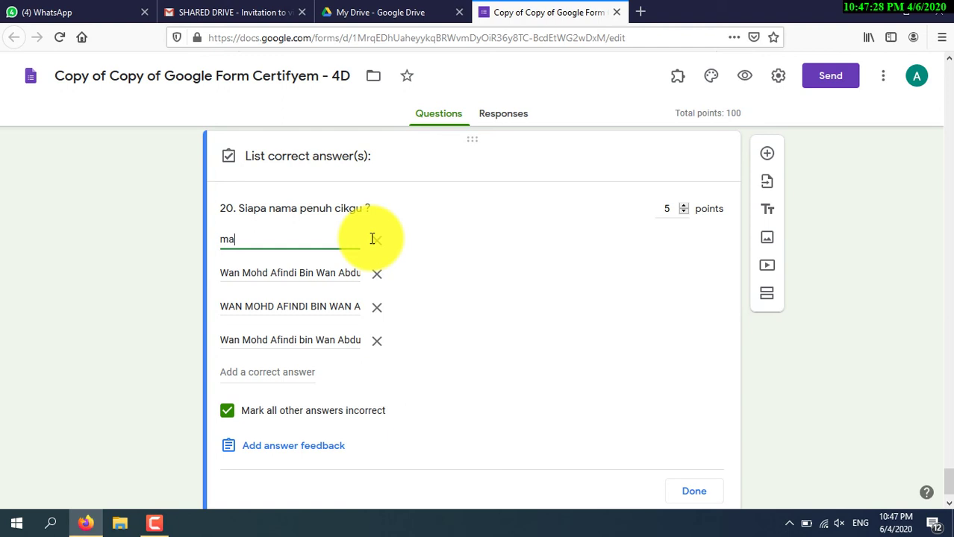
type("wwa")
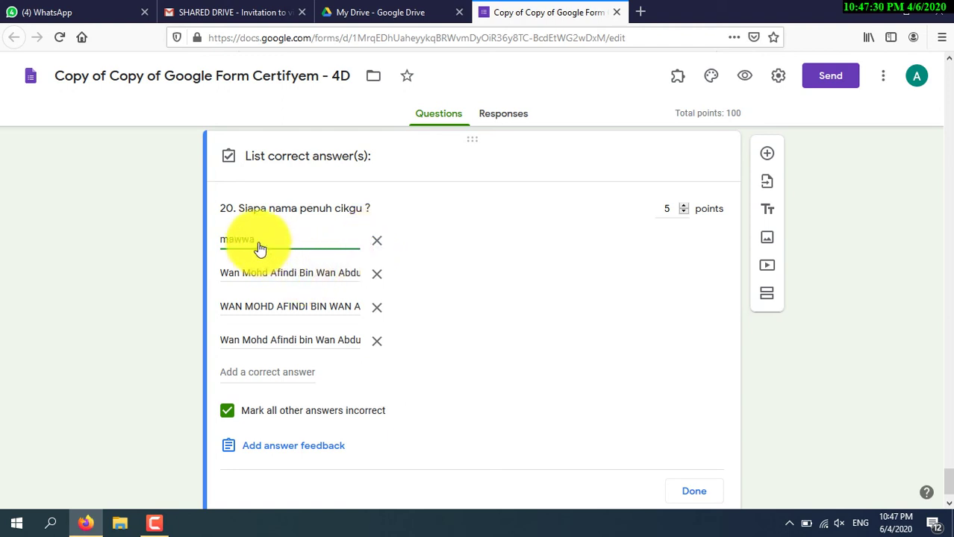
type("r")
Step: Replace the remaining three correct answers of question 20 with "mawarni", "bunga mawar" and "rose"
triple_click(289, 275)
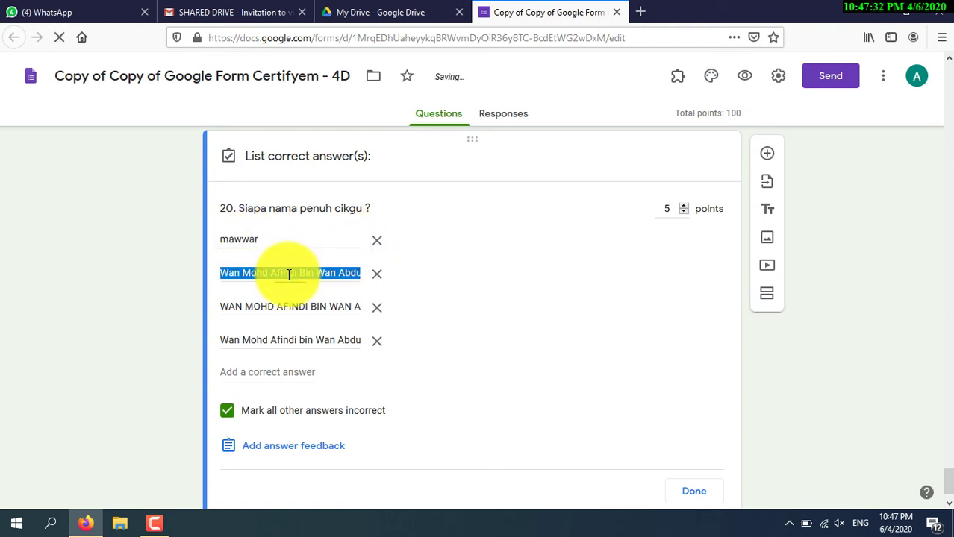
type("mawarni")
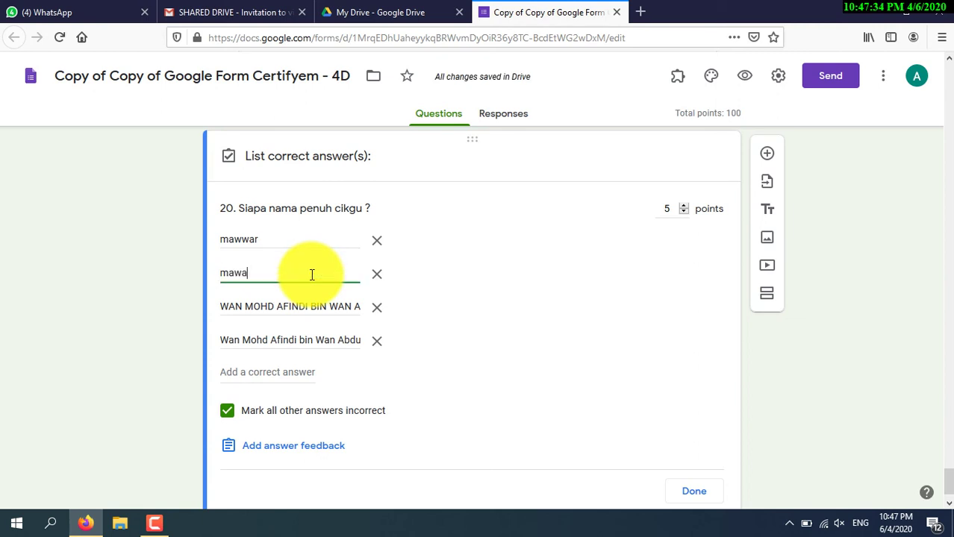
triple_click(310, 306)
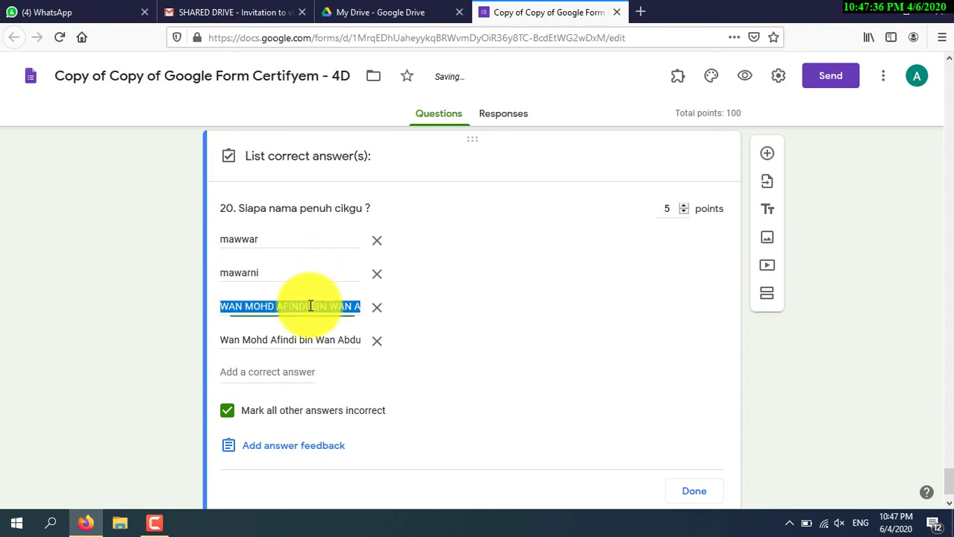
type("bunga")
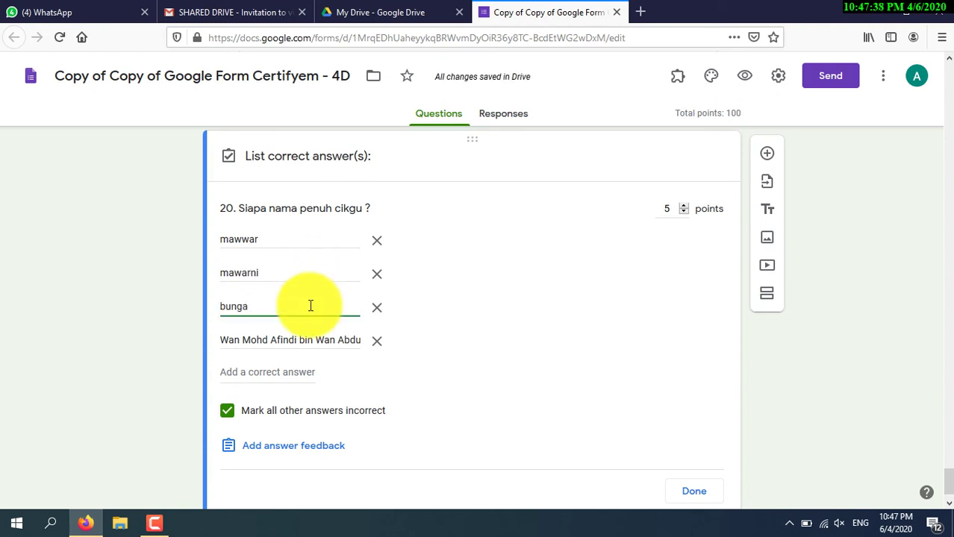
type(" mawar")
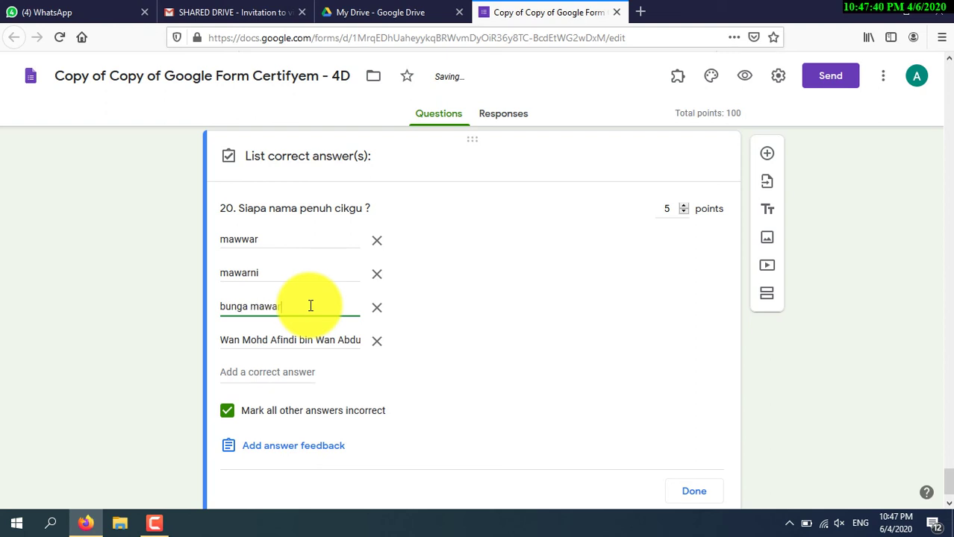
triple_click(352, 336)
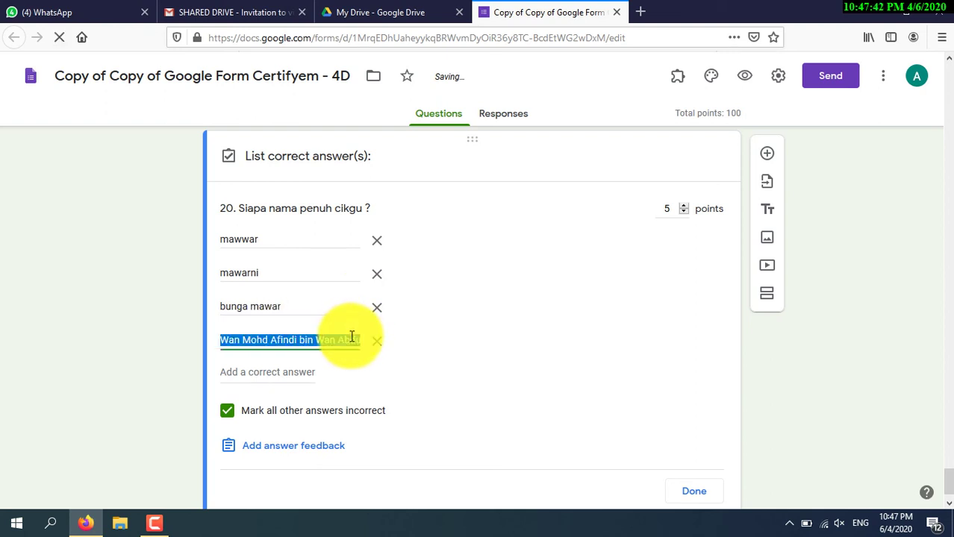
type("rose")
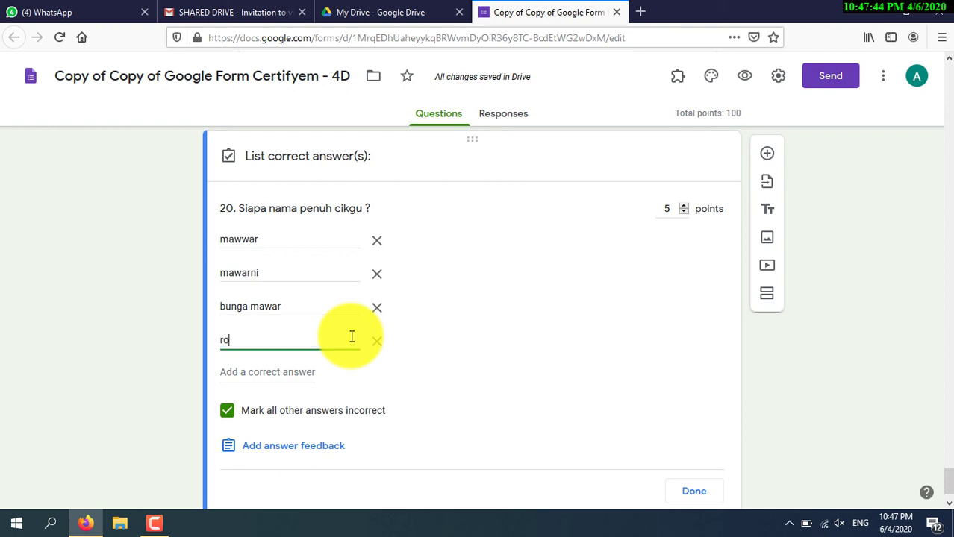
left_click(522, 347)
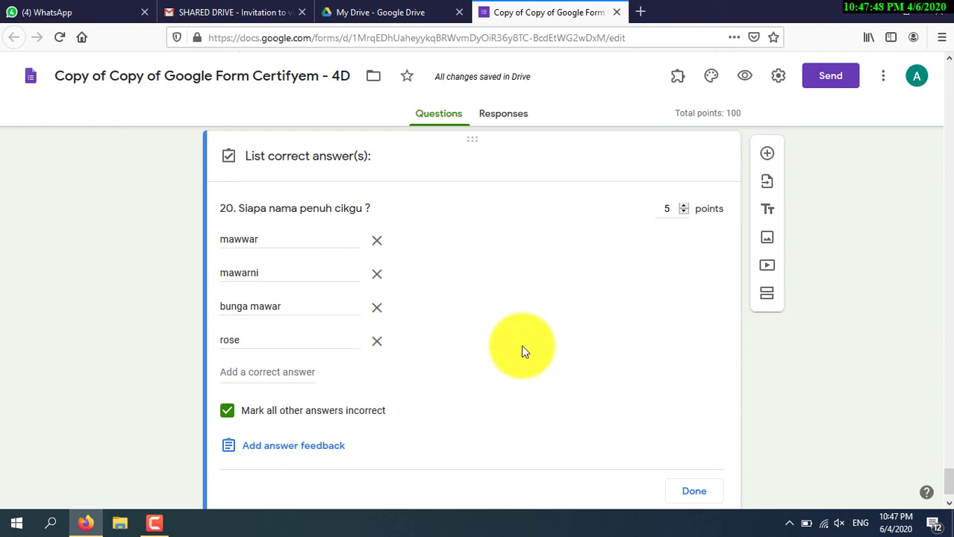
Step: Copy the form's full sharing link from the send options, without shortening the URL
scroll(729, 294, "down", 2)
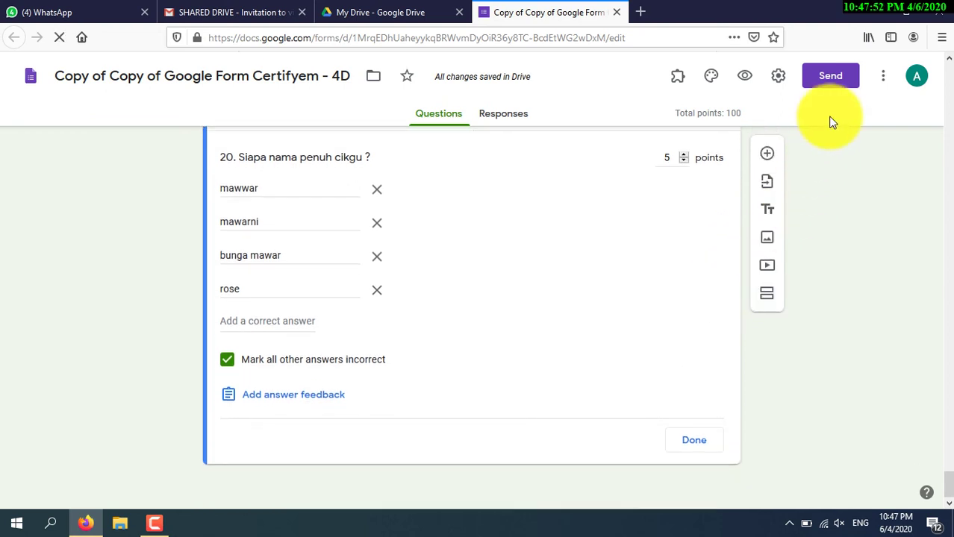
left_click(849, 78)
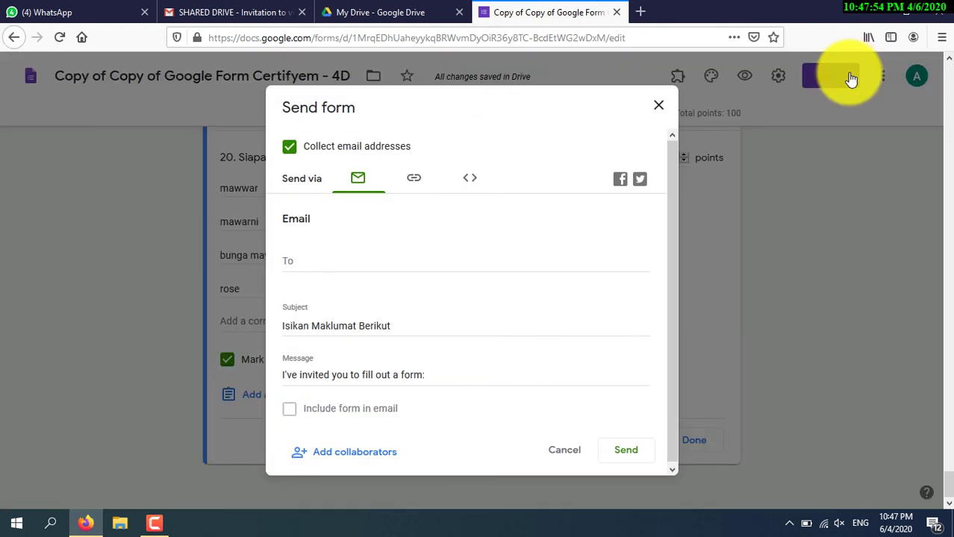
left_click(415, 181)
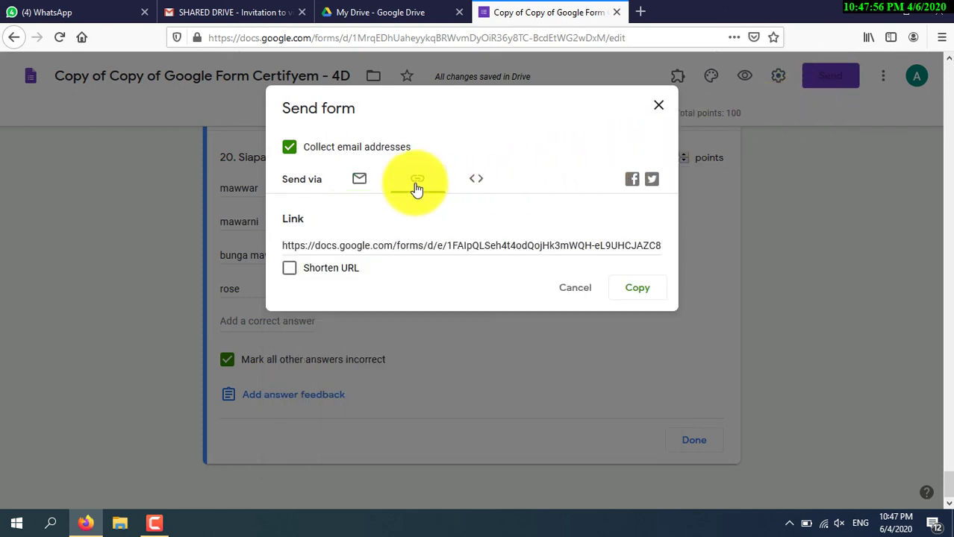
left_click(364, 245)
left_click(630, 288)
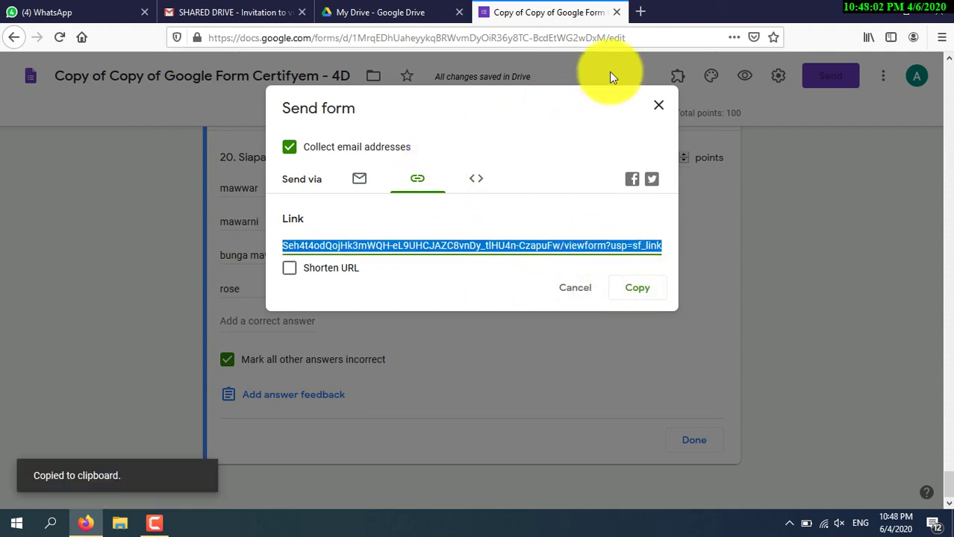
Step: Go to the URL shortener site gg.gg in a new browser tab
left_click(638, 13)
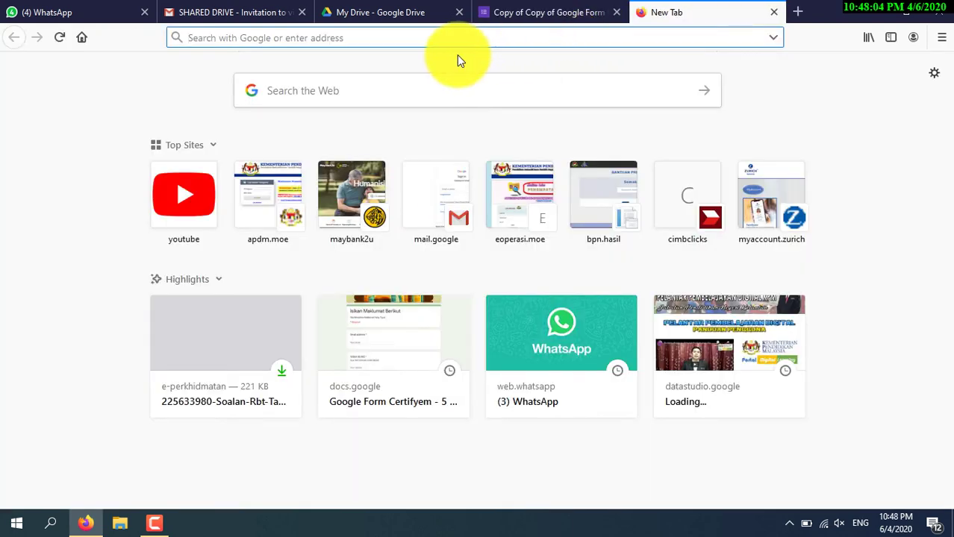
type("gg")
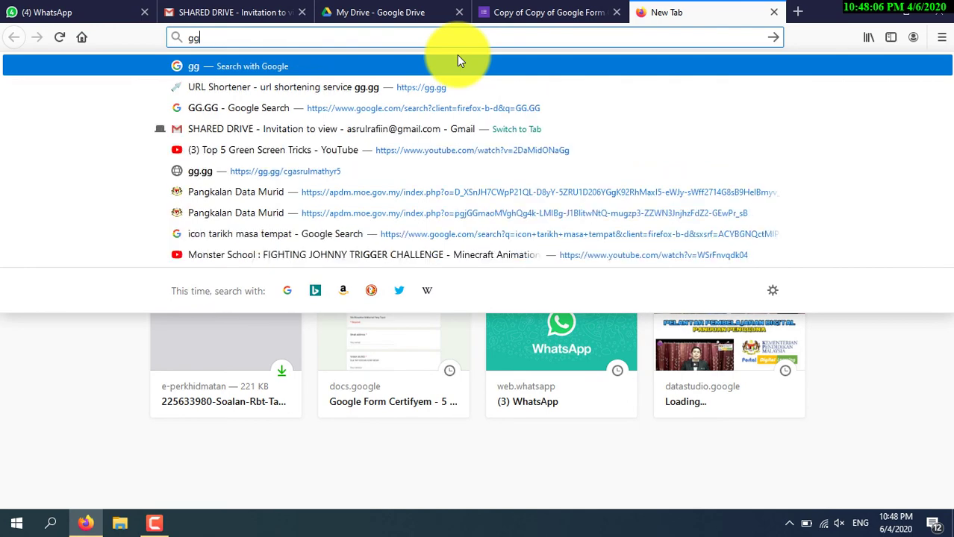
type(".gg")
left_click(275, 70)
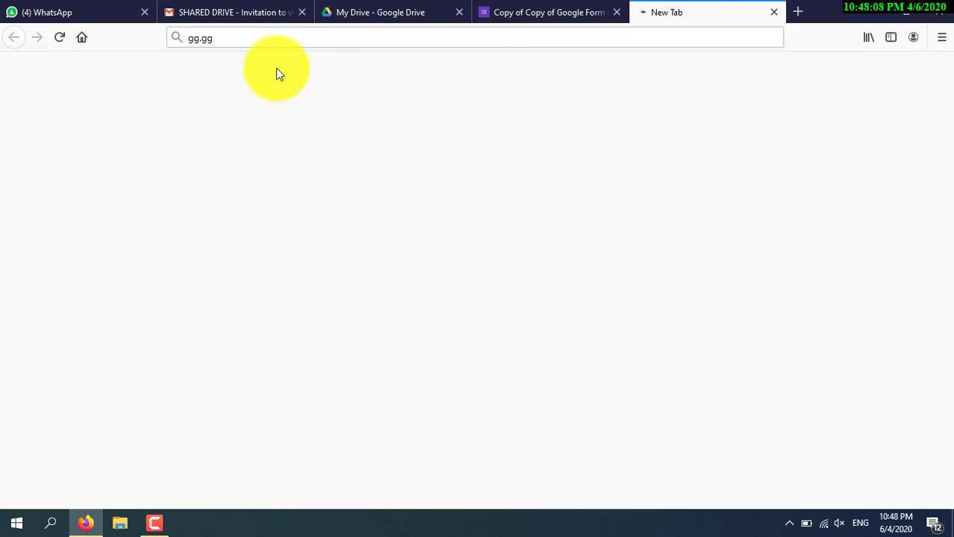